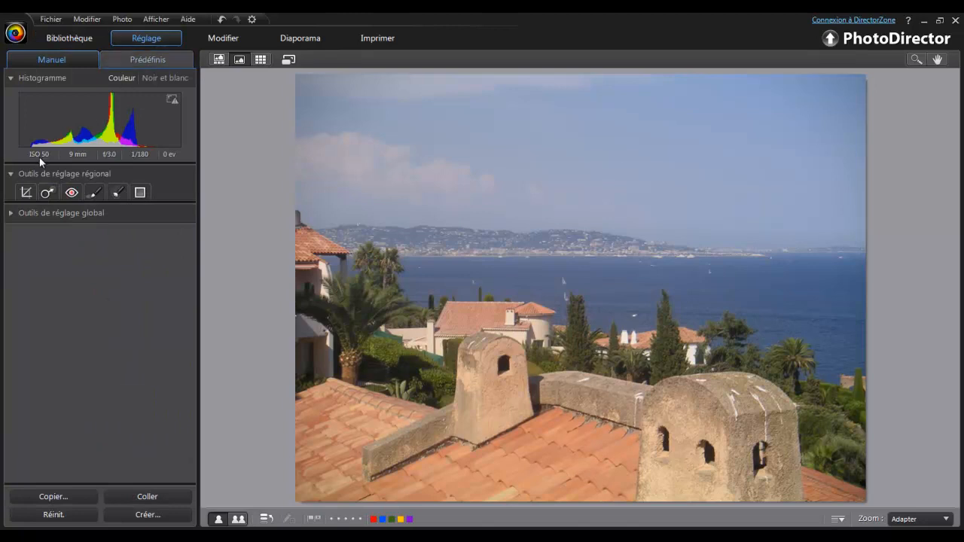
Draw a gradient mask from the photo's top edge down to the small chimney's top and set its exposure to 0.23.
{"action": "left_click", "coordinate": [146, 196]}
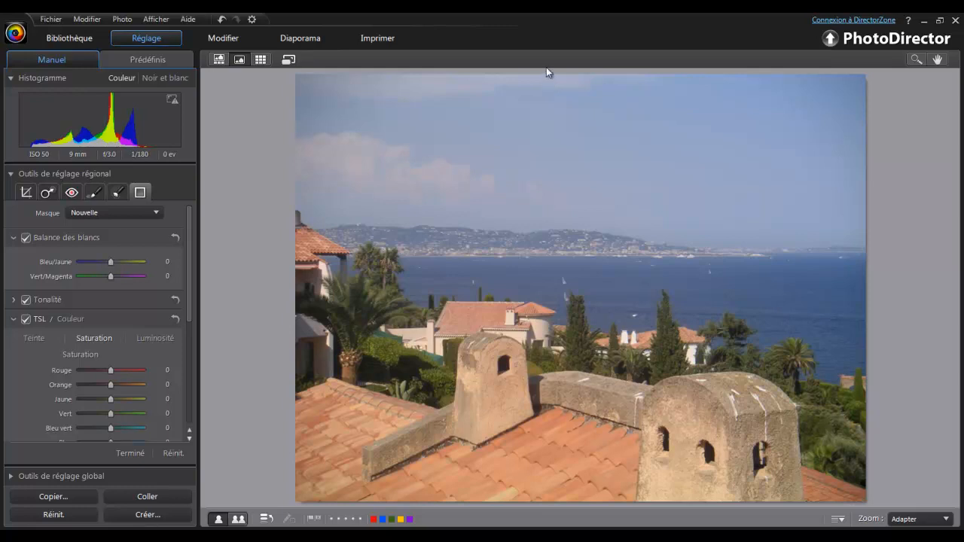
{"action": "left_click_drag", "start_coordinate": [551, 84], "coordinate": [548, 362]}
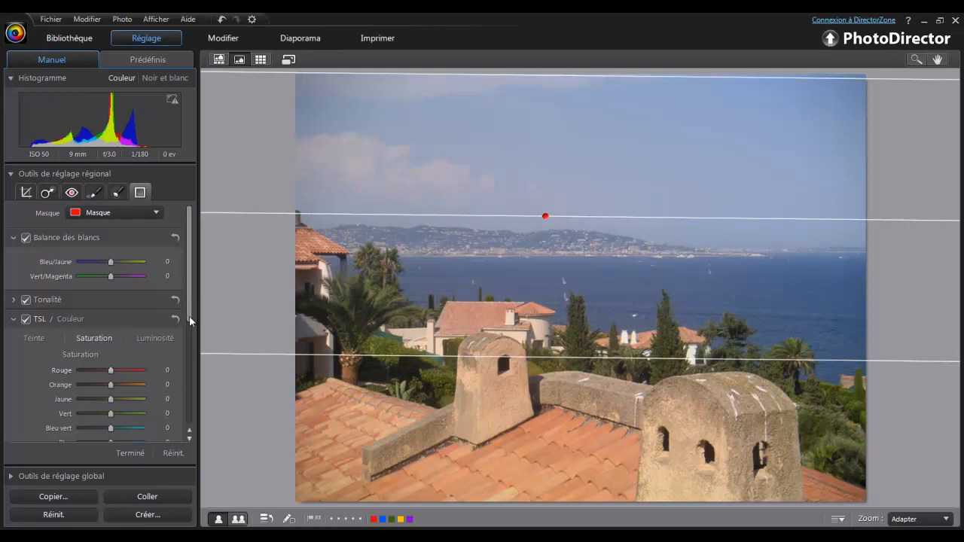
{"action": "left_click", "coordinate": [13, 300]}
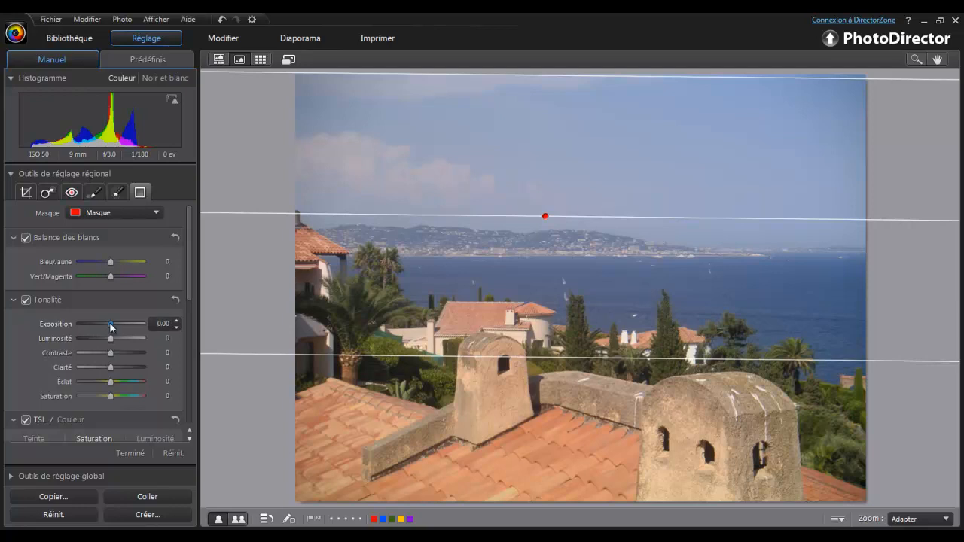
{"action": "left_click_drag", "start_coordinate": [109, 322], "coordinate": [112, 323]}
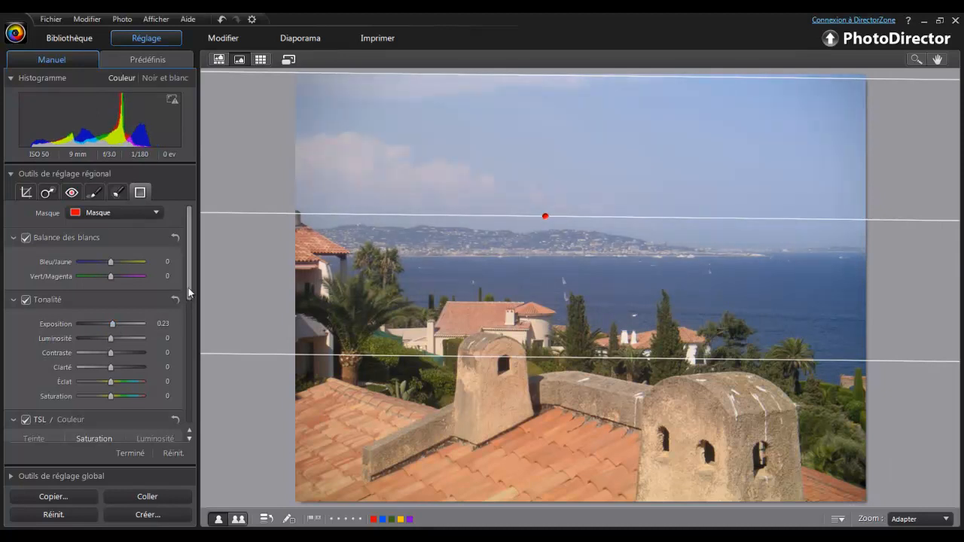
Raise the blue saturation (Bleu) of the sky gradient mask to 91.
{"action": "left_click_drag", "start_coordinate": [188, 288], "coordinate": [190, 354]}
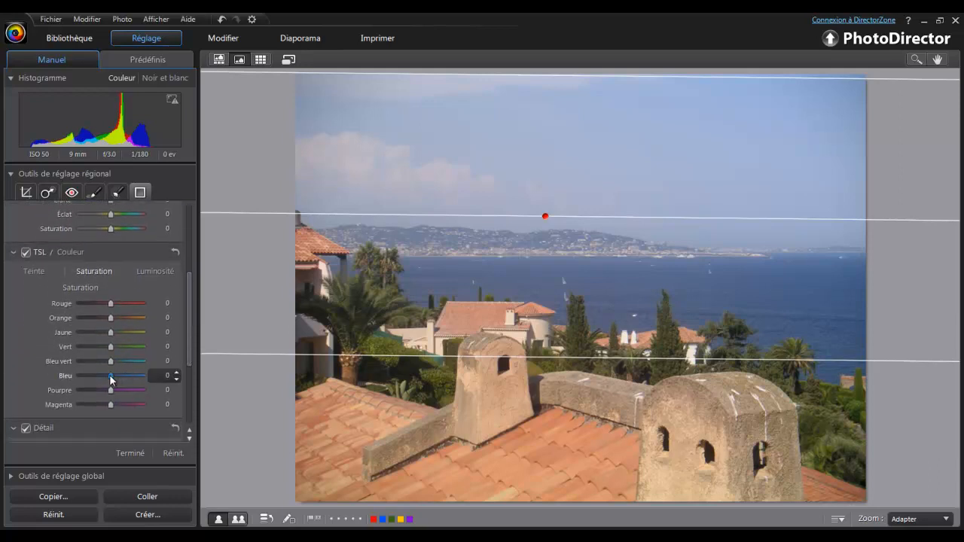
{"action": "left_click_drag", "start_coordinate": [124, 379], "coordinate": [144, 376]}
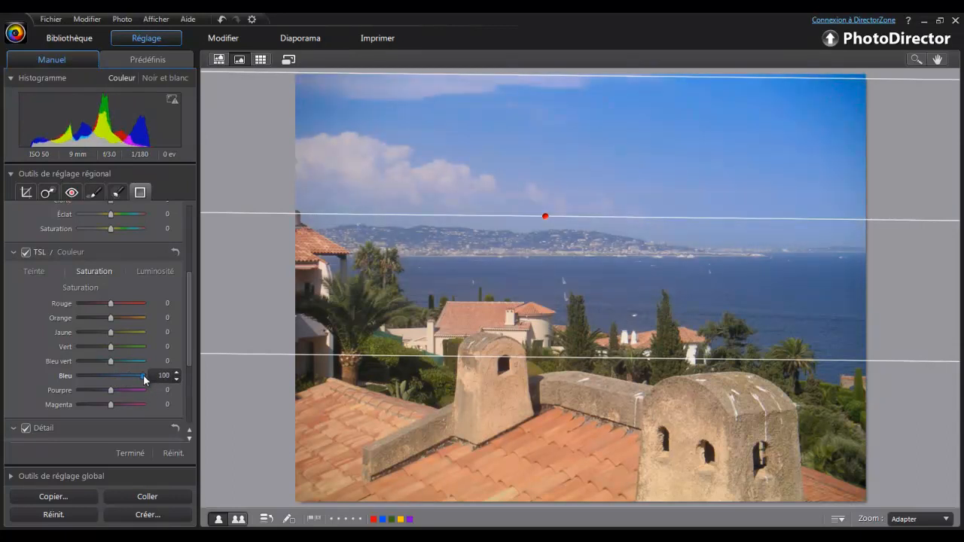
{"action": "left_click_drag", "start_coordinate": [138, 381], "coordinate": [138, 382]}
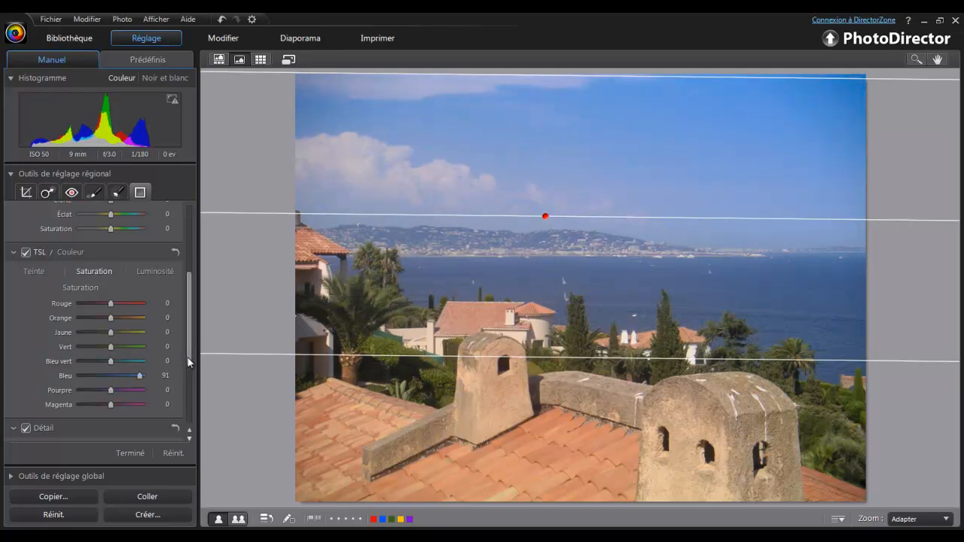
Set the sky mask's tone to Contraste 21, Clarté 21, Éclat 15 and Saturation 10.
{"action": "left_click_drag", "start_coordinate": [188, 357], "coordinate": [191, 313]}
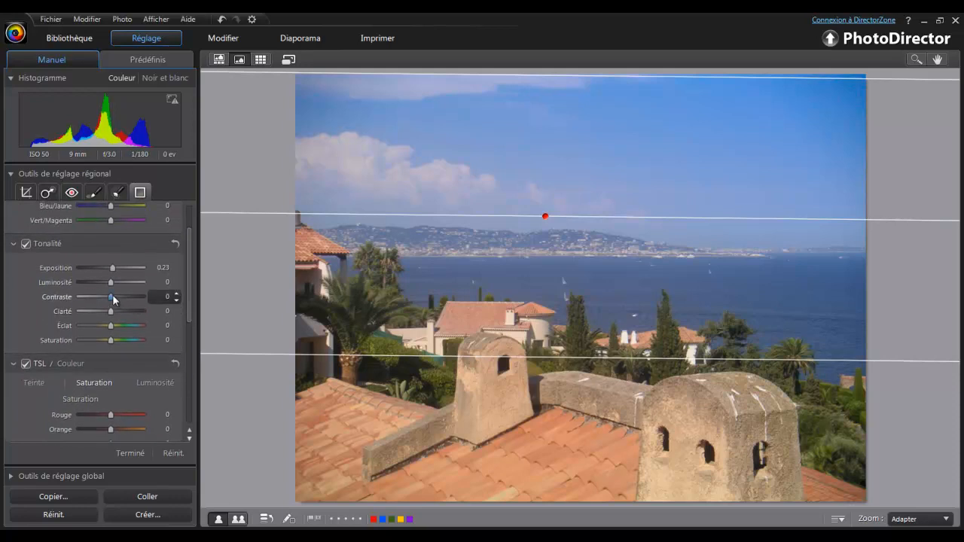
{"action": "left_click_drag", "start_coordinate": [118, 295], "coordinate": [117, 312]}
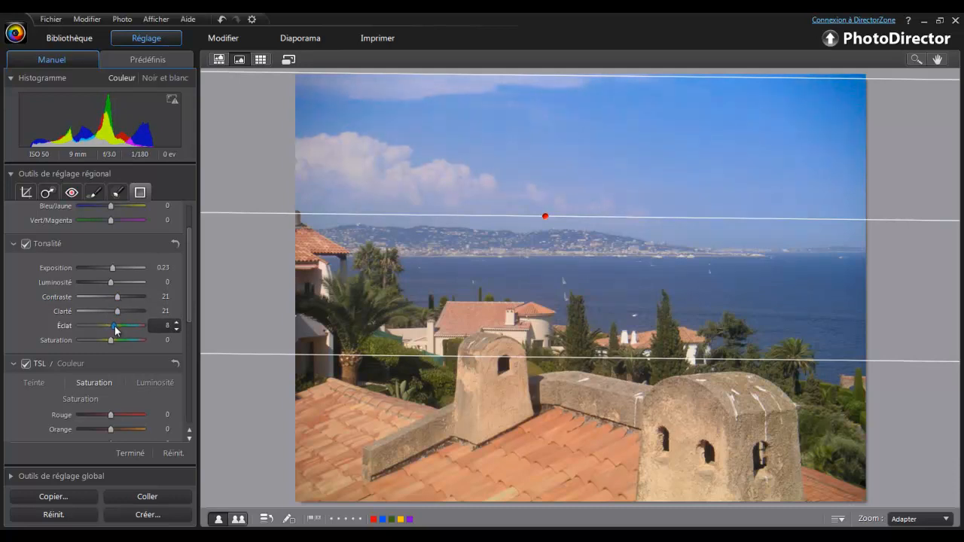
{"action": "left_click_drag", "start_coordinate": [115, 327], "coordinate": [118, 326]}
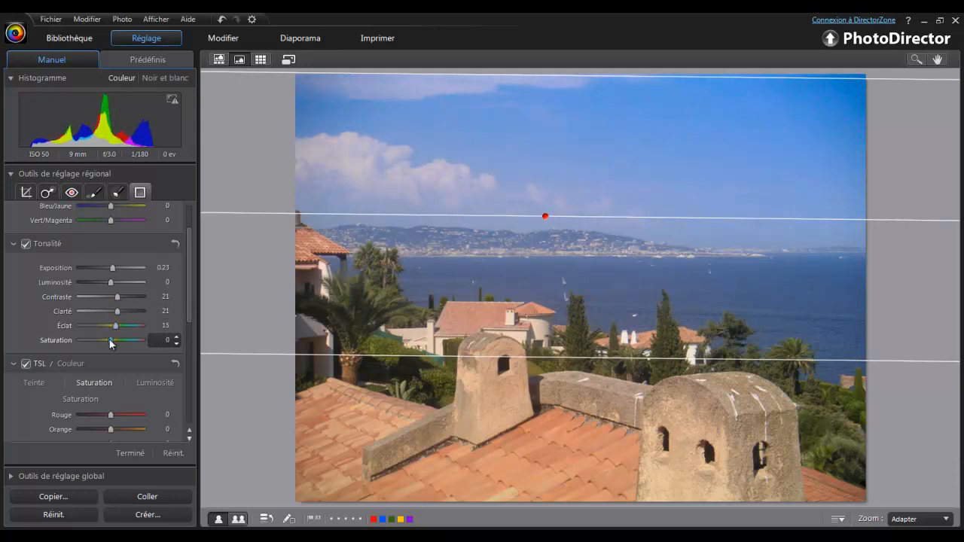
{"action": "left_click_drag", "start_coordinate": [111, 340], "coordinate": [113, 340]}
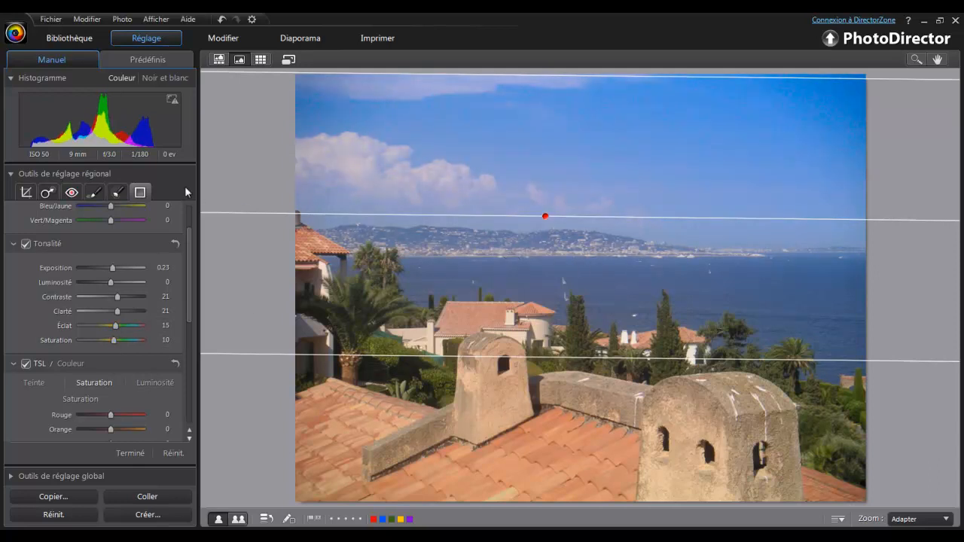
Compare the photo before and after the gradient adjustment, with and without the mask guides, and return to the single view.
{"action": "left_click", "coordinate": [139, 193]}
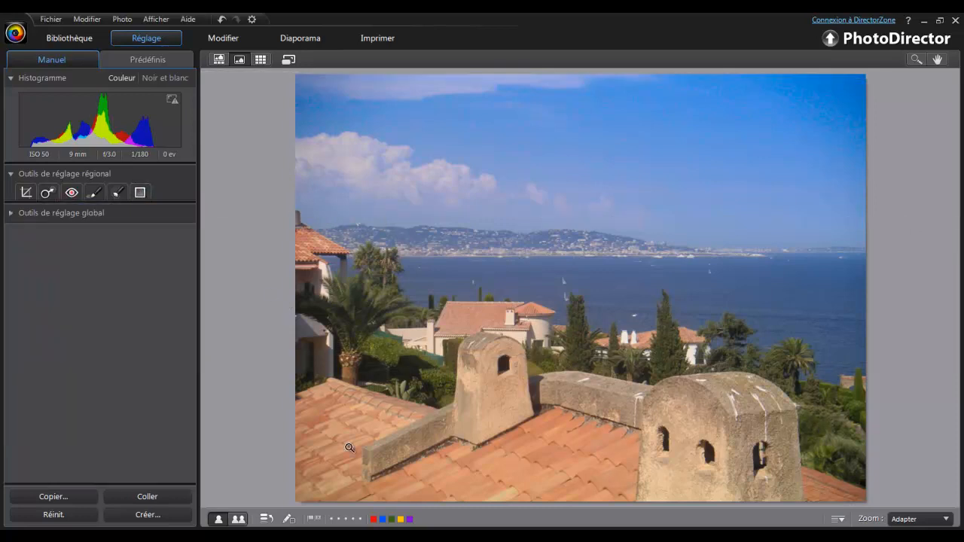
{"action": "left_click", "coordinate": [240, 521]}
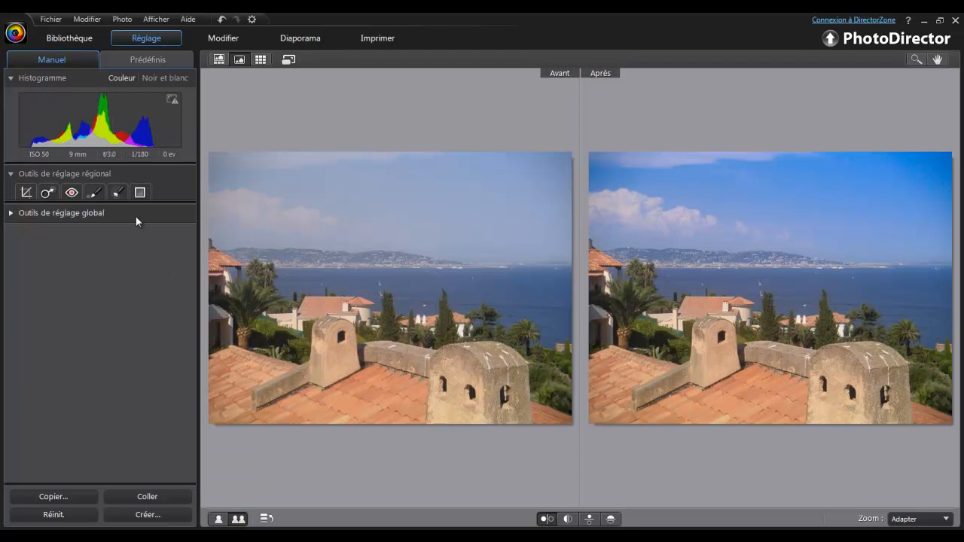
{"action": "left_click", "coordinate": [139, 194]}
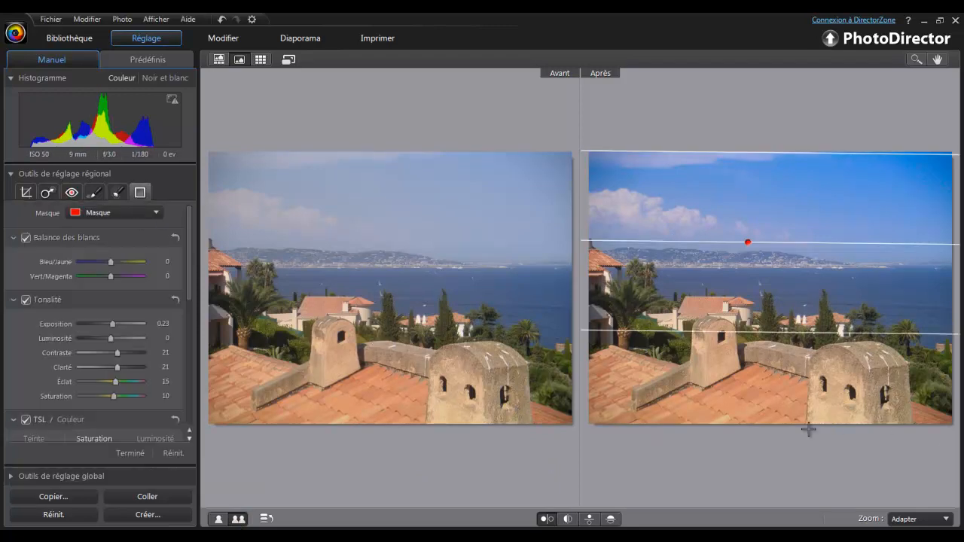
{"action": "left_click", "coordinate": [217, 519]}
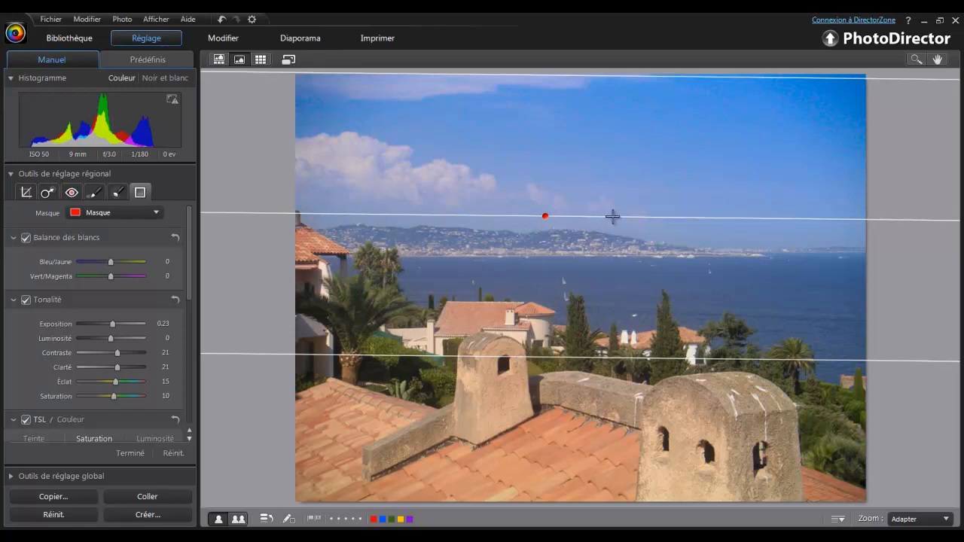
Tilt the sky gradient mask clockwise and narrow its transition by raising its lower boundary.
{"action": "left_click_drag", "start_coordinate": [621, 218], "coordinate": [622, 229]}
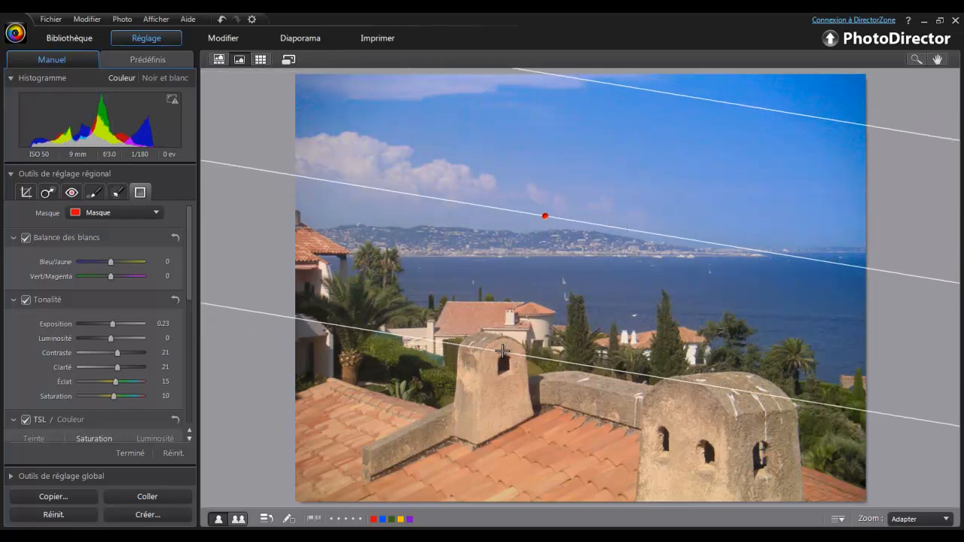
{"action": "left_click_drag", "start_coordinate": [512, 347], "coordinate": [528, 314]}
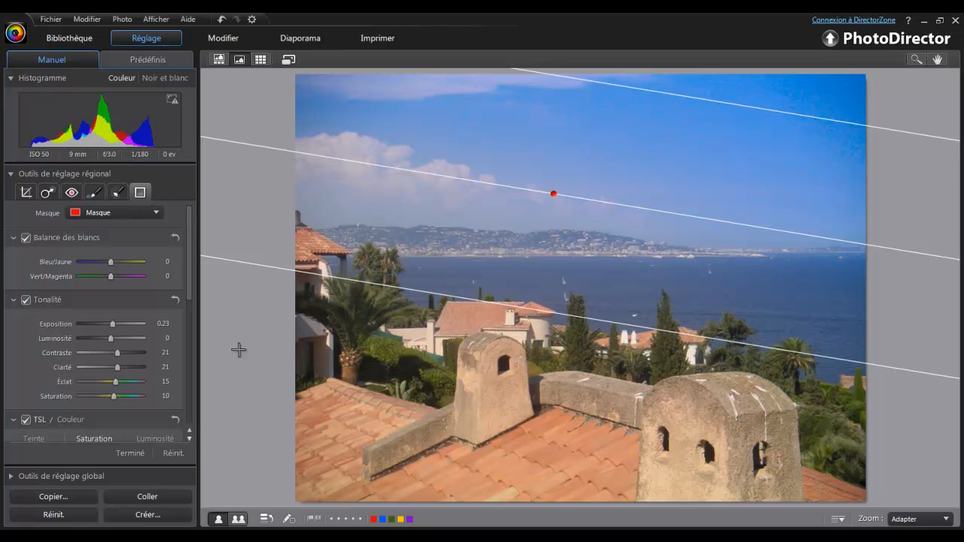
Add a second gradient mask rising from the photo's lower-left roof and set Contraste 61, Clarté 40 and Éclat 21.
{"action": "left_click", "coordinate": [156, 214]}
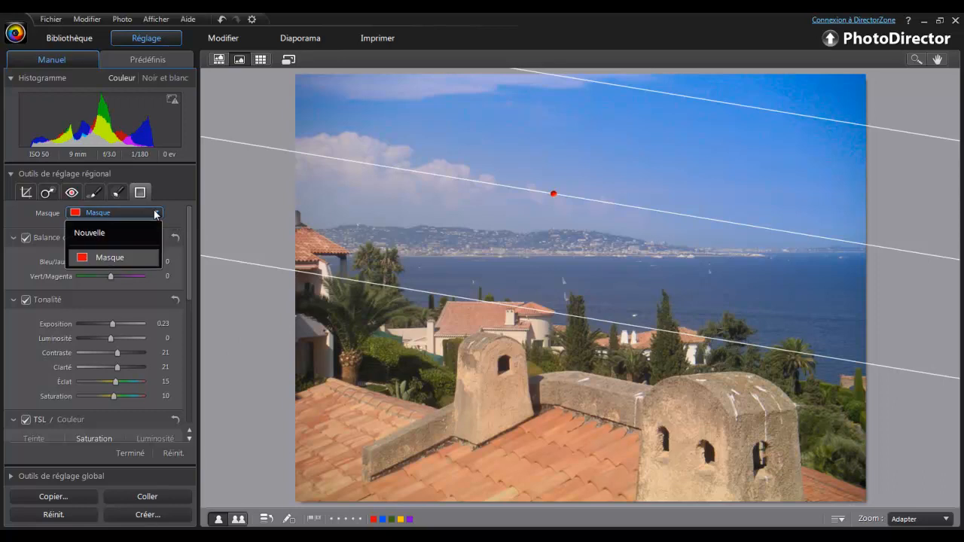
{"action": "left_click", "coordinate": [123, 234]}
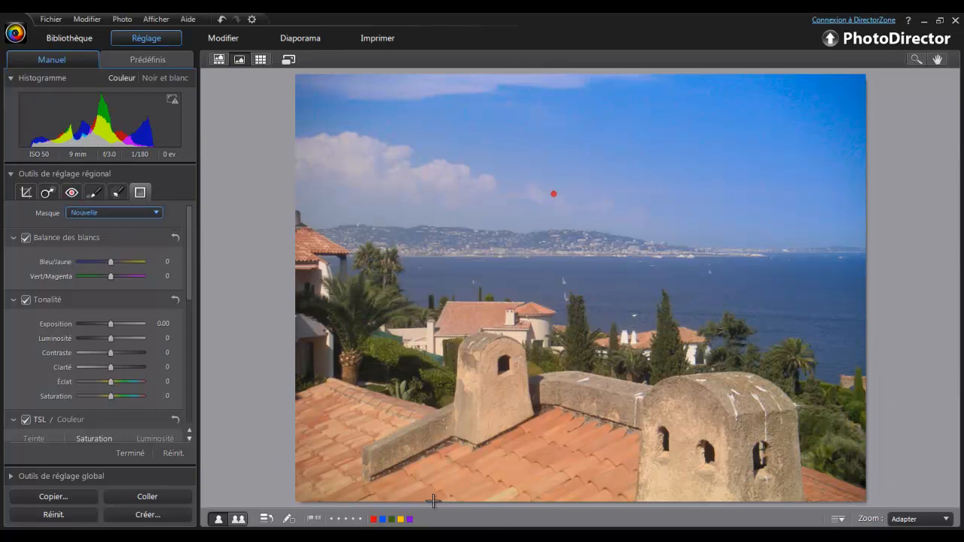
{"action": "left_click_drag", "start_coordinate": [344, 501], "coordinate": [404, 249]}
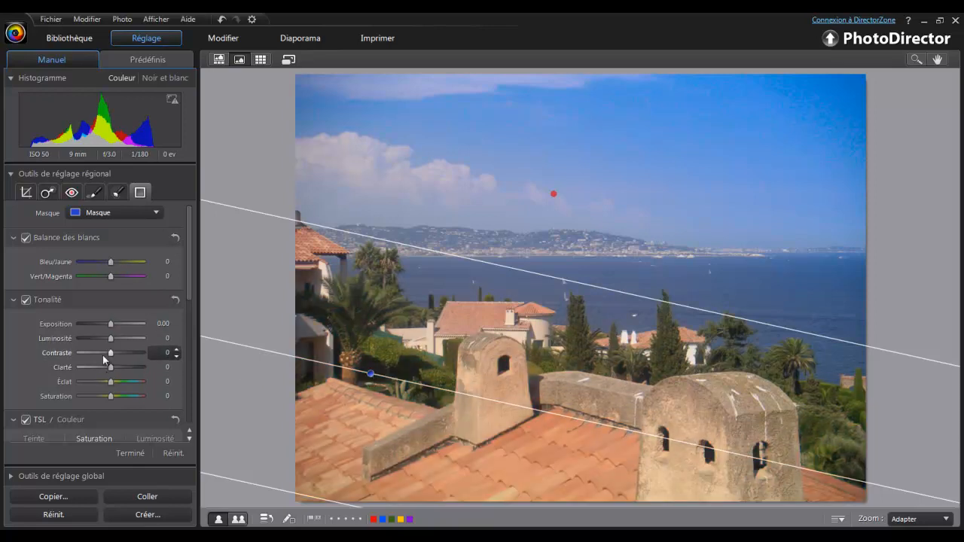
{"action": "left_click_drag", "start_coordinate": [116, 352], "coordinate": [115, 382]}
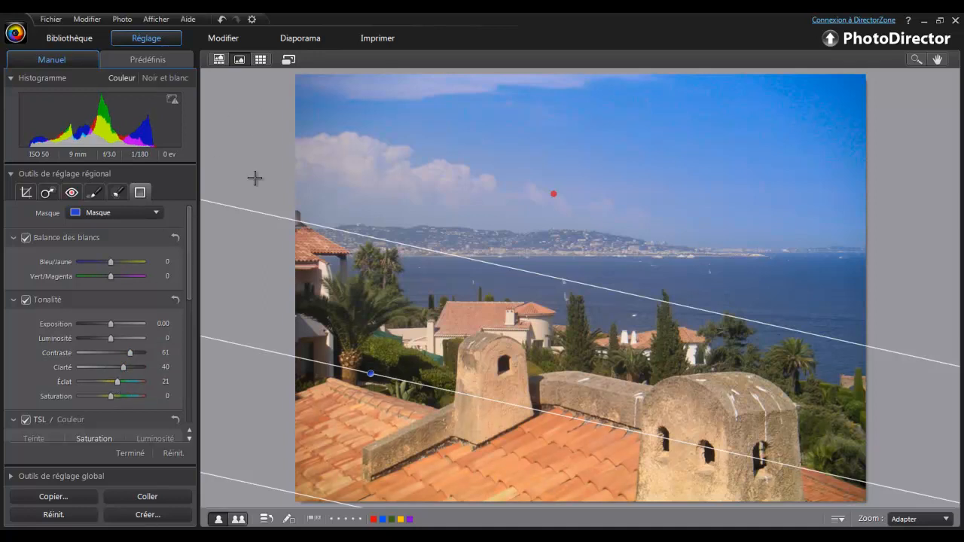
Add a third gradient mask as a narrow, nearly vertical band fading inward from the photo's left edge.
{"action": "left_click", "coordinate": [155, 213]}
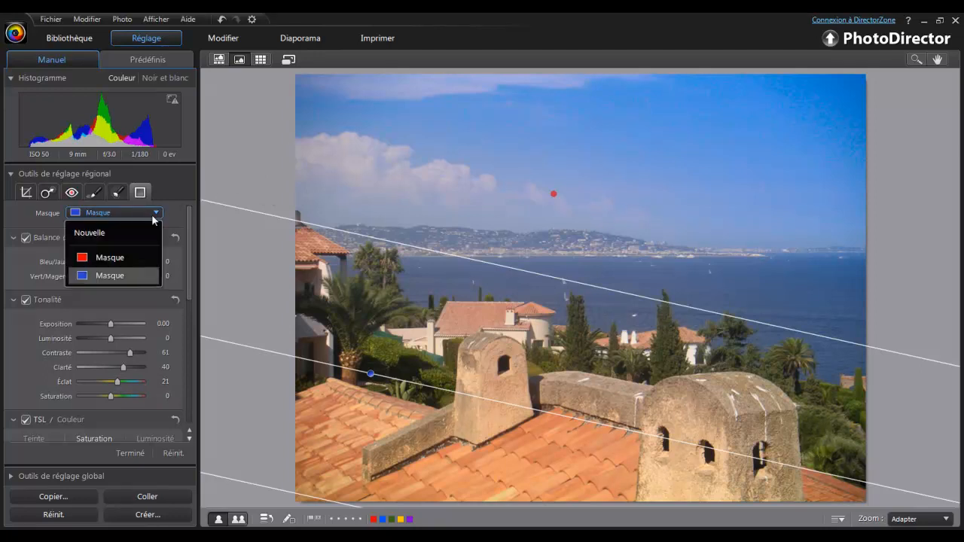
{"action": "left_click", "coordinate": [117, 237]}
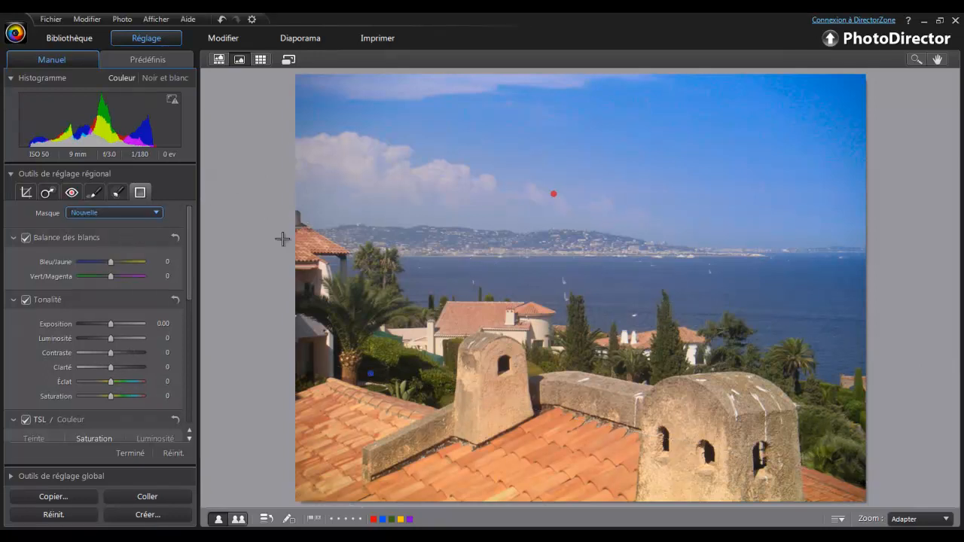
{"action": "left_click_drag", "start_coordinate": [275, 239], "coordinate": [365, 245]}
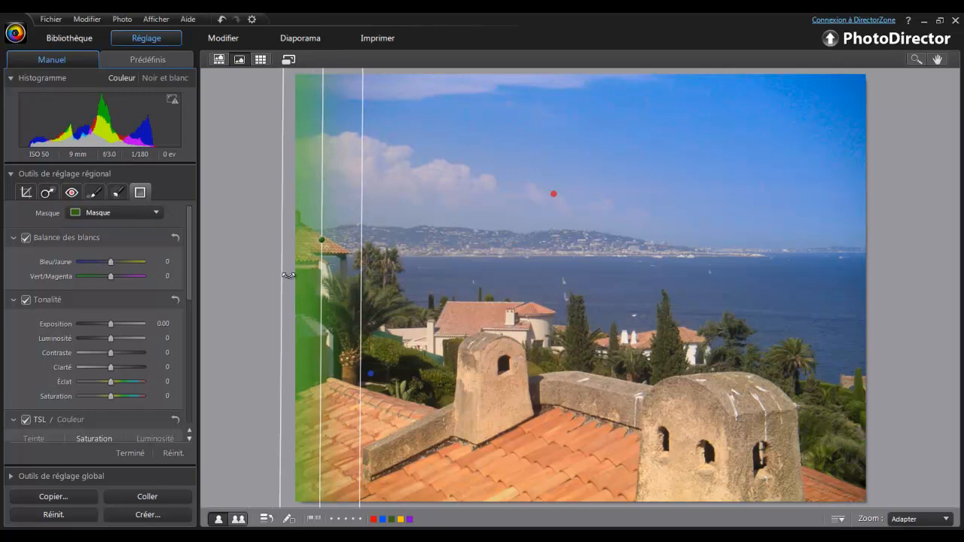
Add a fourth gradient mask as a narrow, nearly vertical band fading inward from the photo's right edge.
{"action": "left_click", "coordinate": [157, 213]}
{"action": "left_click", "coordinate": [130, 233]}
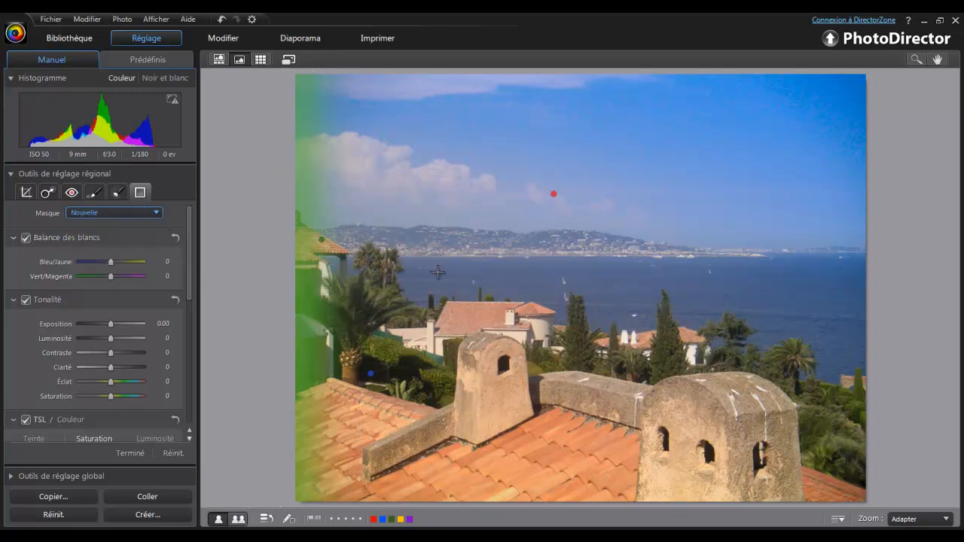
{"action": "left_click_drag", "start_coordinate": [880, 310], "coordinate": [818, 311]}
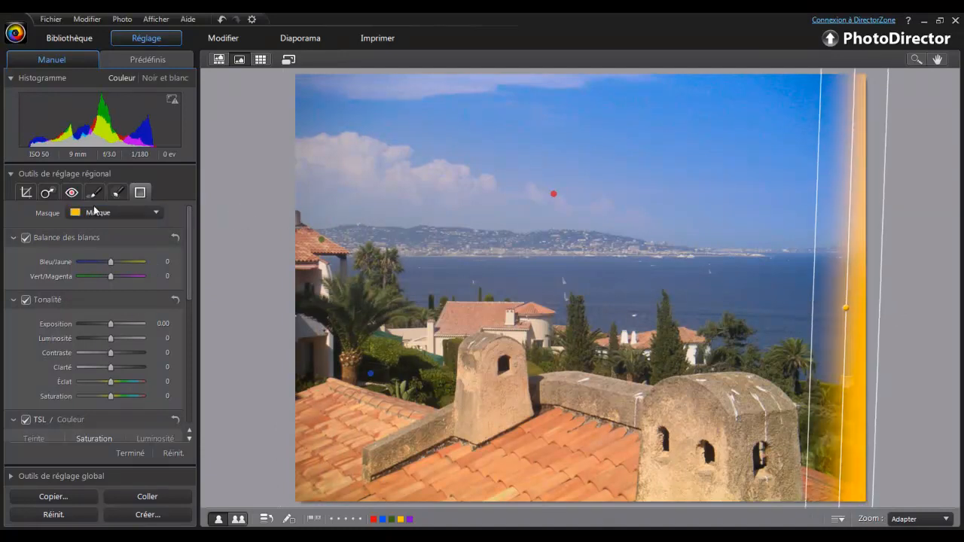
Add a fifth gradient mask running diagonally over the clouds in the photo's upper-left corner.
{"action": "left_click", "coordinate": [156, 212]}
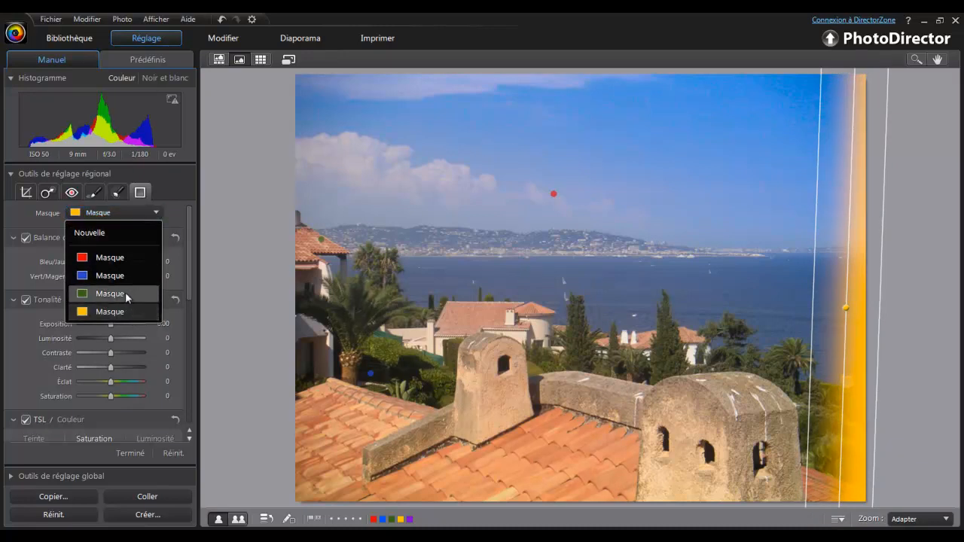
{"action": "left_click", "coordinate": [109, 234]}
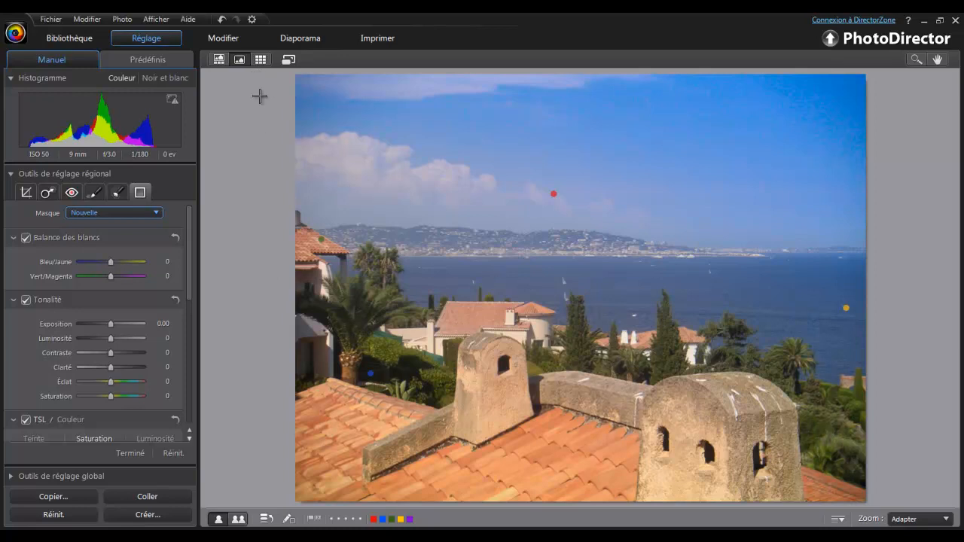
{"action": "left_click_drag", "start_coordinate": [336, 129], "coordinate": [466, 181]}
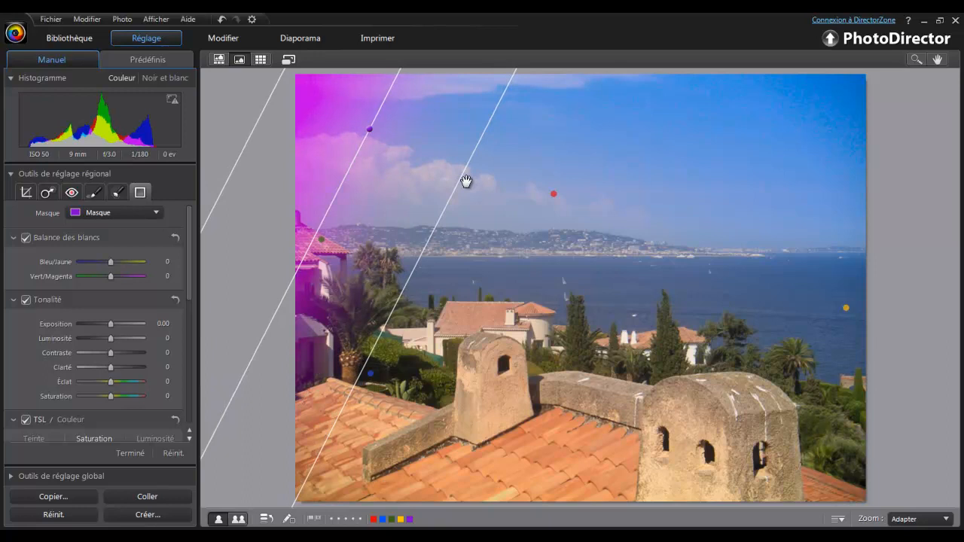
Set the exposure of the yellow mask on the photo's right edge to -3.81, and move the mask inward and tilt it clockwise.
{"action": "left_click", "coordinate": [158, 212]}
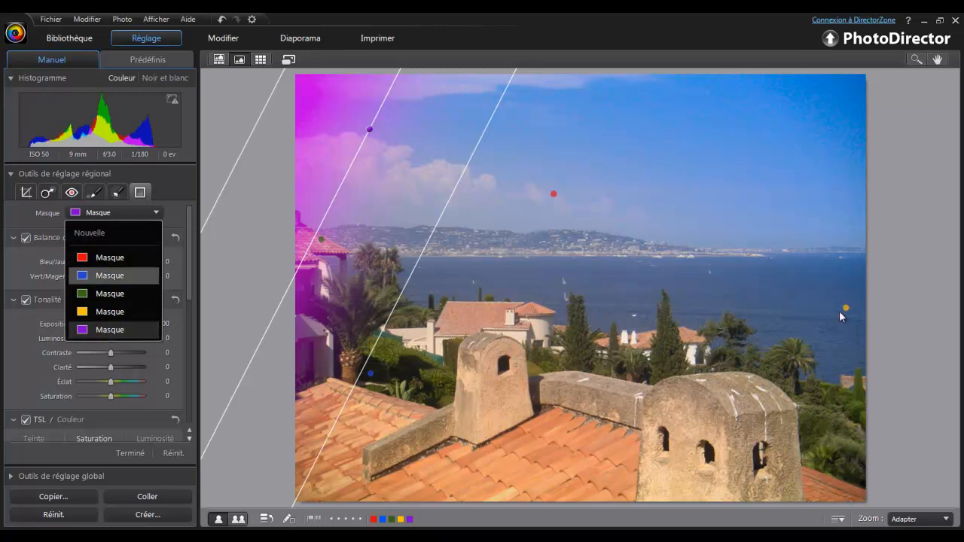
{"action": "left_click", "coordinate": [105, 313]}
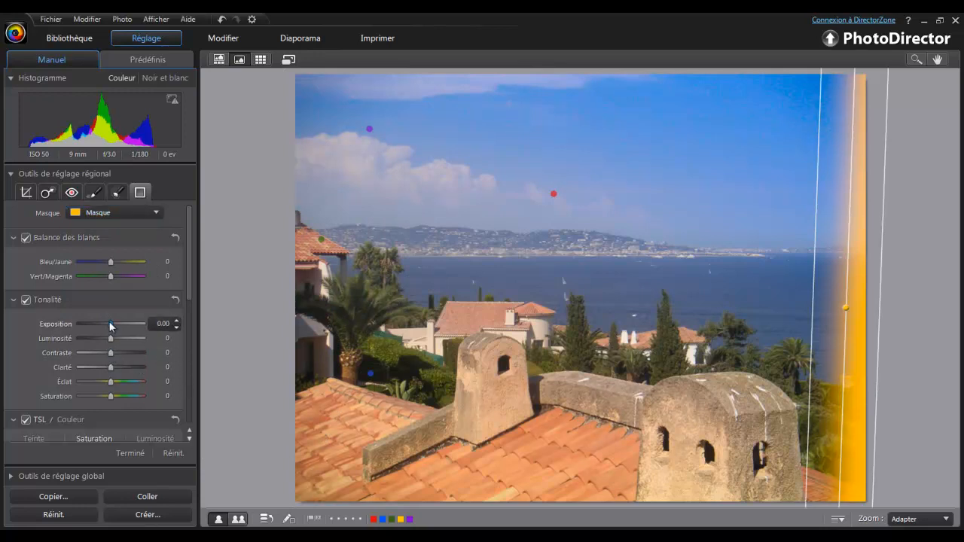
{"action": "left_click_drag", "start_coordinate": [110, 321], "coordinate": [80, 318]}
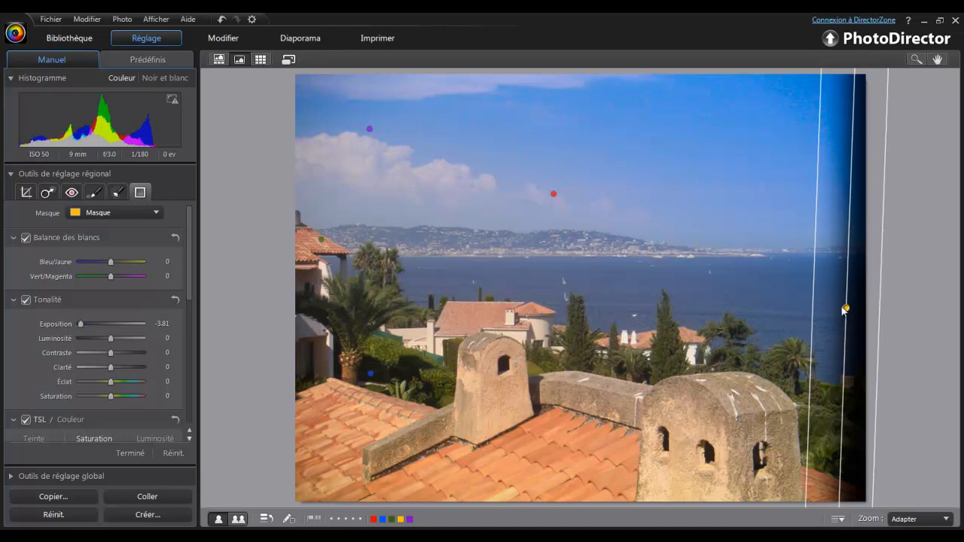
{"action": "left_click_drag", "start_coordinate": [845, 309], "coordinate": [778, 292]}
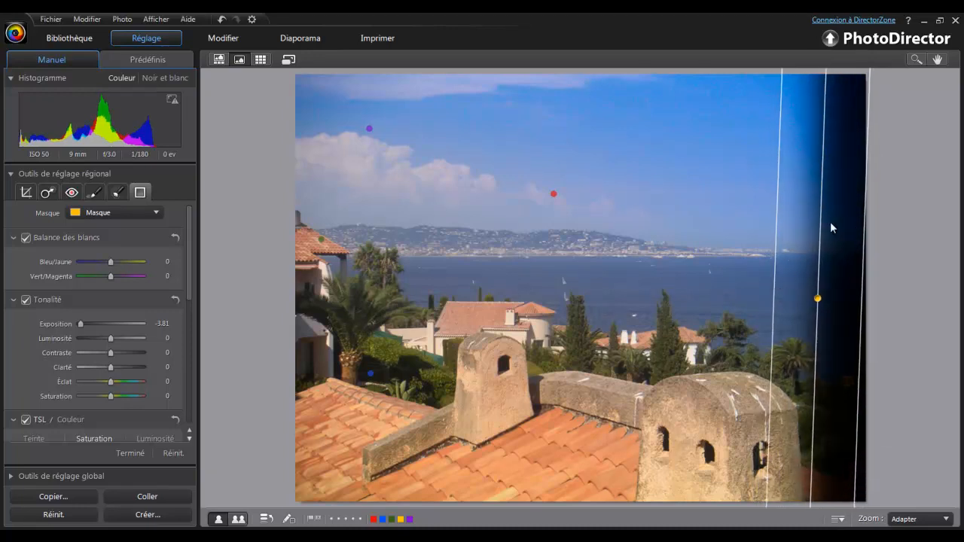
{"action": "mouse_move", "coordinate": [830, 222]}
{"action": "left_mouse_down"}
{"action": "mouse_move", "coordinate": [820, 221]}
{"action": "mouse_move", "coordinate": [835, 219]}
{"action": "left_mouse_up"}
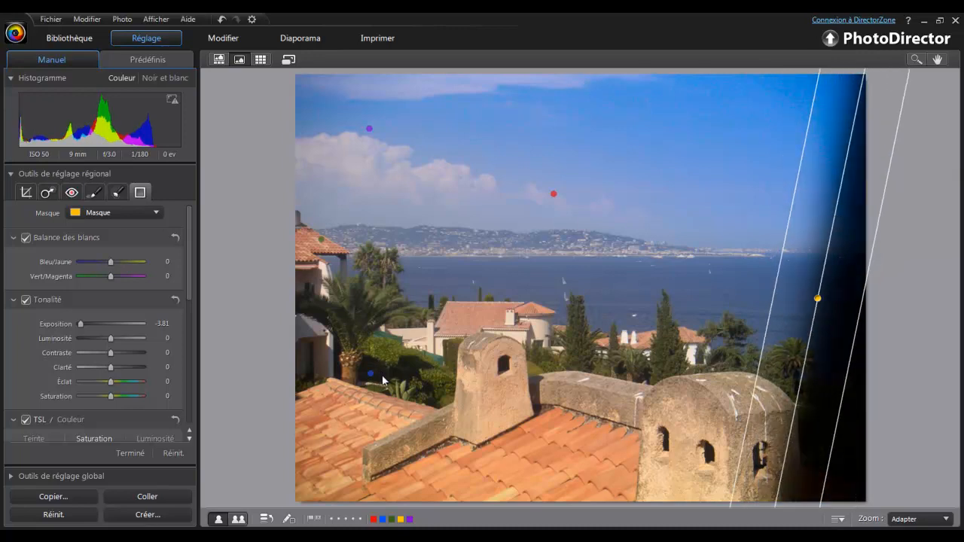
Set the exposure to -2.51 on the green left-edge mask and to 4.00 on the purple mask over the clouds.
{"action": "left_click", "coordinate": [322, 243]}
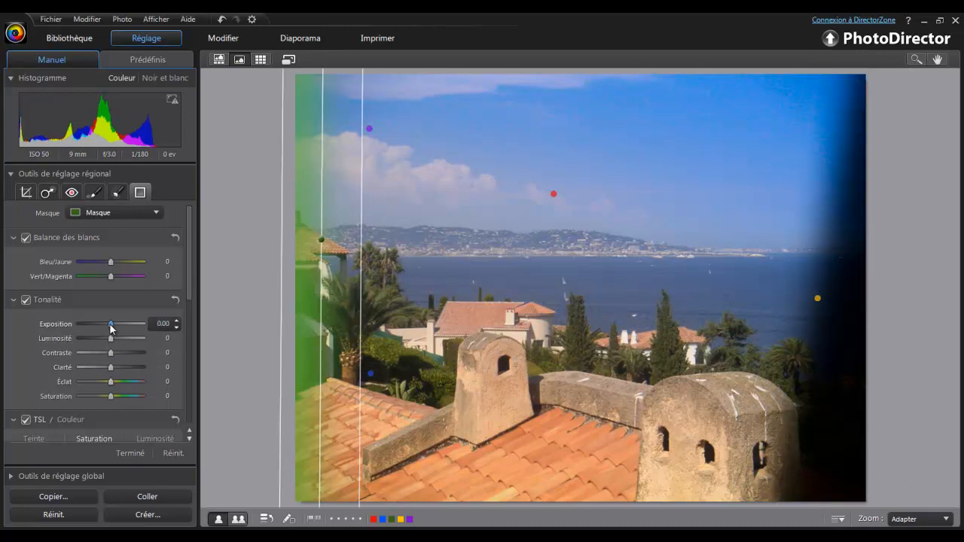
{"action": "left_click_drag", "start_coordinate": [99, 322], "coordinate": [90, 321]}
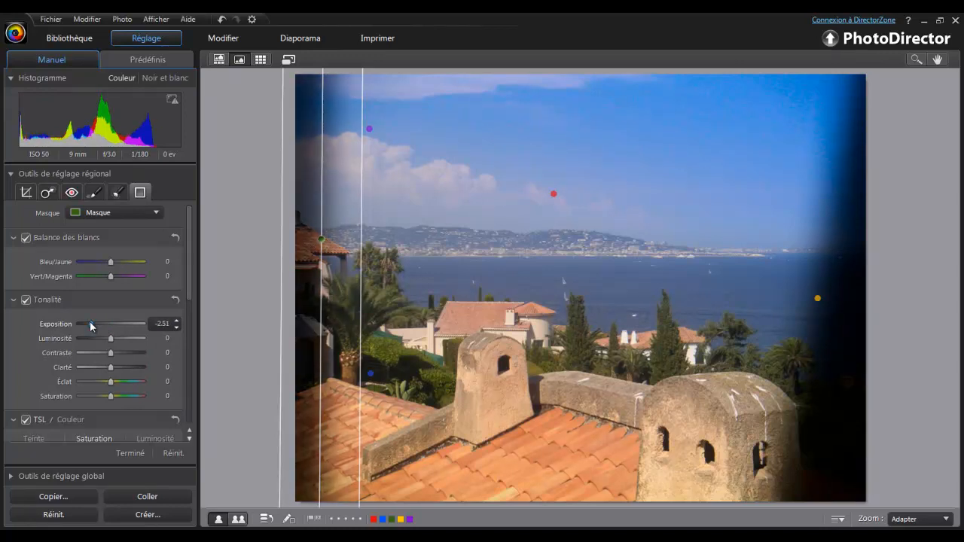
{"action": "left_click", "coordinate": [154, 211]}
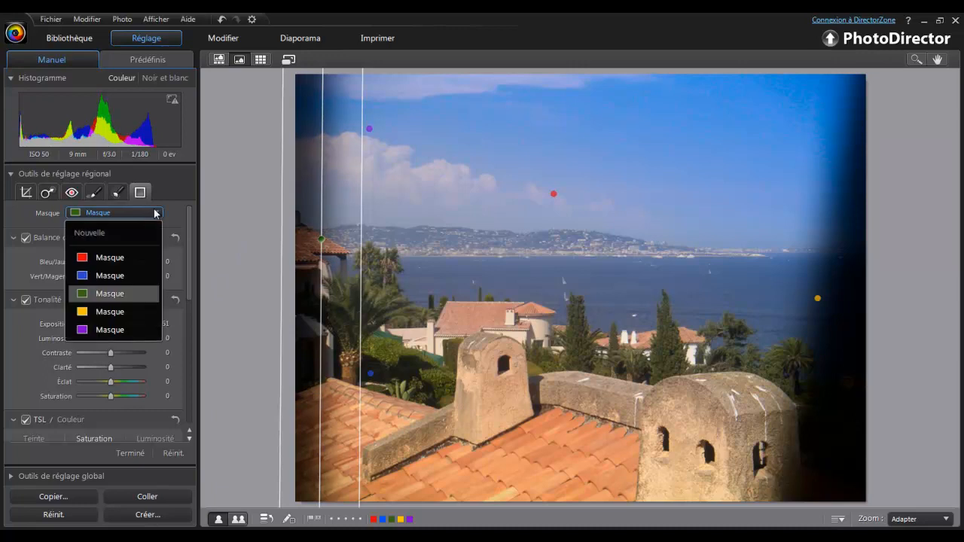
{"action": "left_click", "coordinate": [113, 331]}
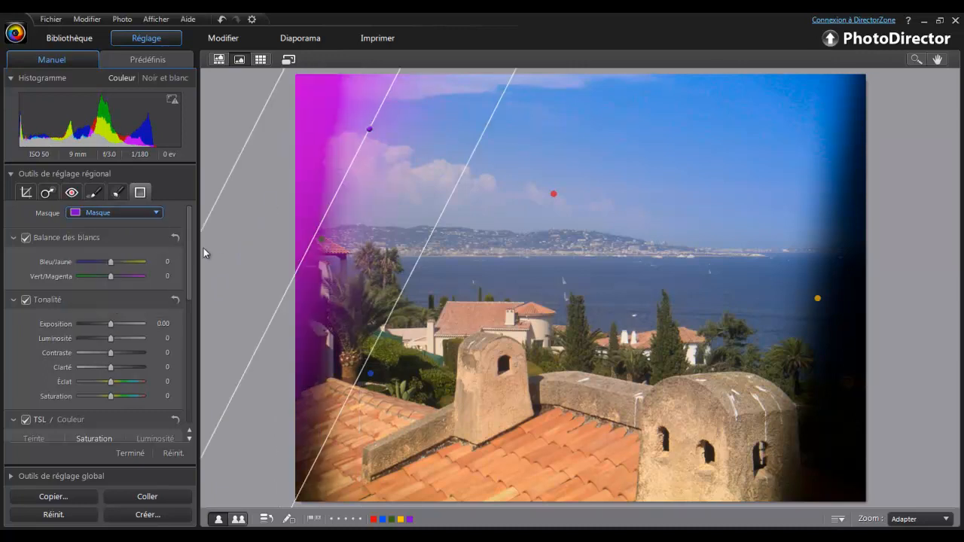
{"action": "left_click_drag", "start_coordinate": [111, 326], "coordinate": [165, 324]}
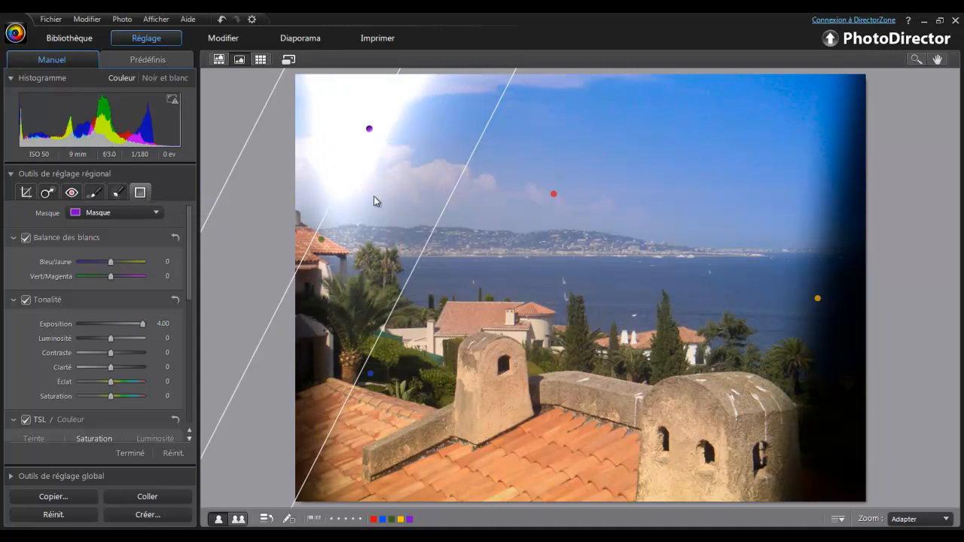
Check the photo without the gradient mask overlay, then delete the purple mask over the upper-left clouds.
{"action": "left_click", "coordinate": [145, 193]}
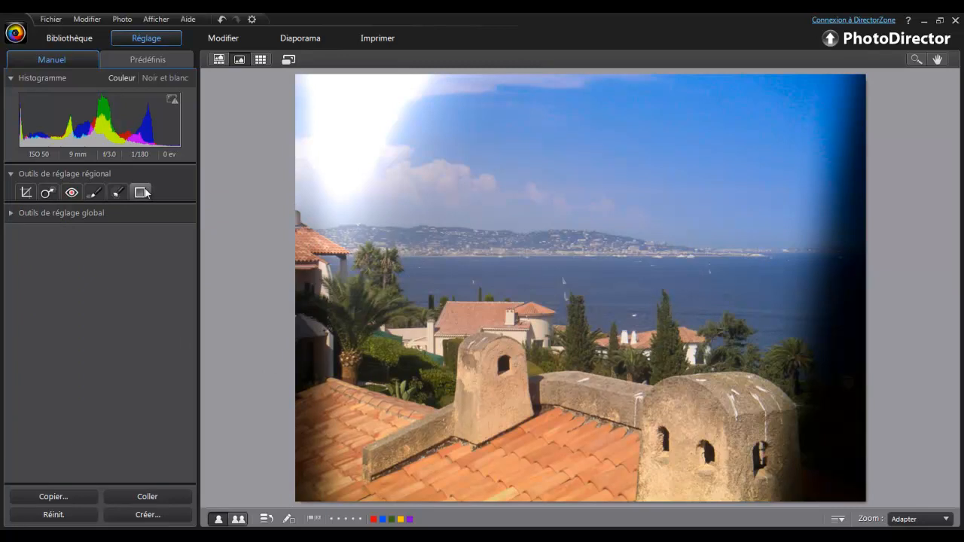
{"action": "left_click", "coordinate": [145, 193]}
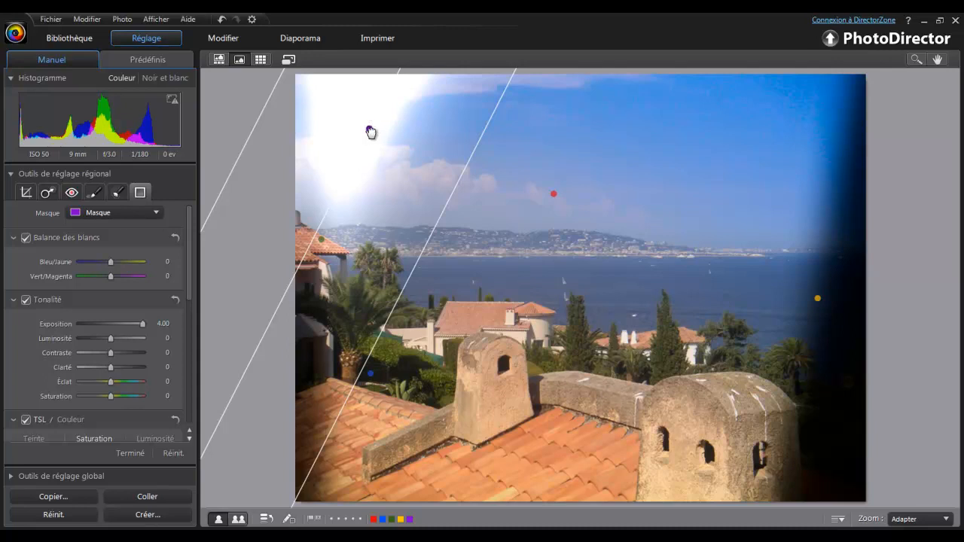
{"action": "mouse_move", "coordinate": [370, 131]}
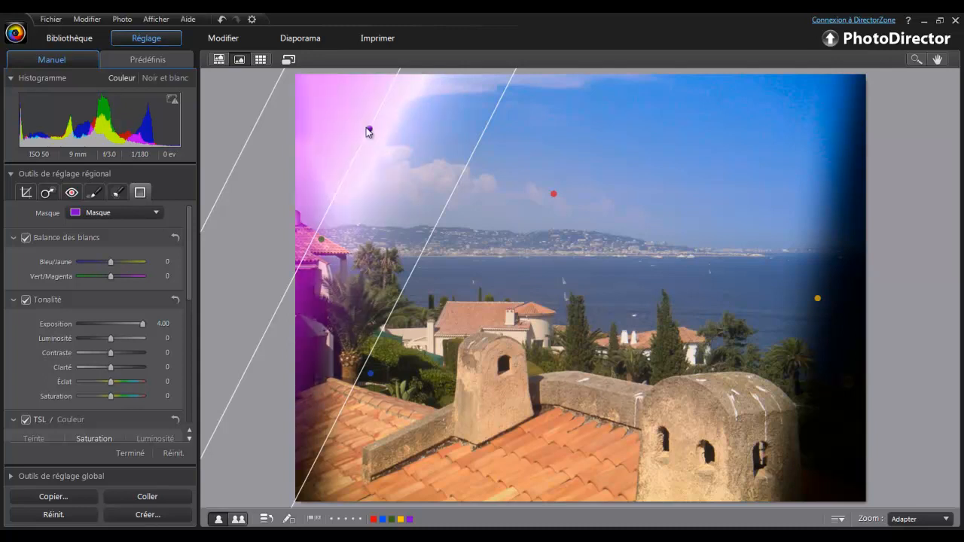
{"action": "key", "text": "Delete"}
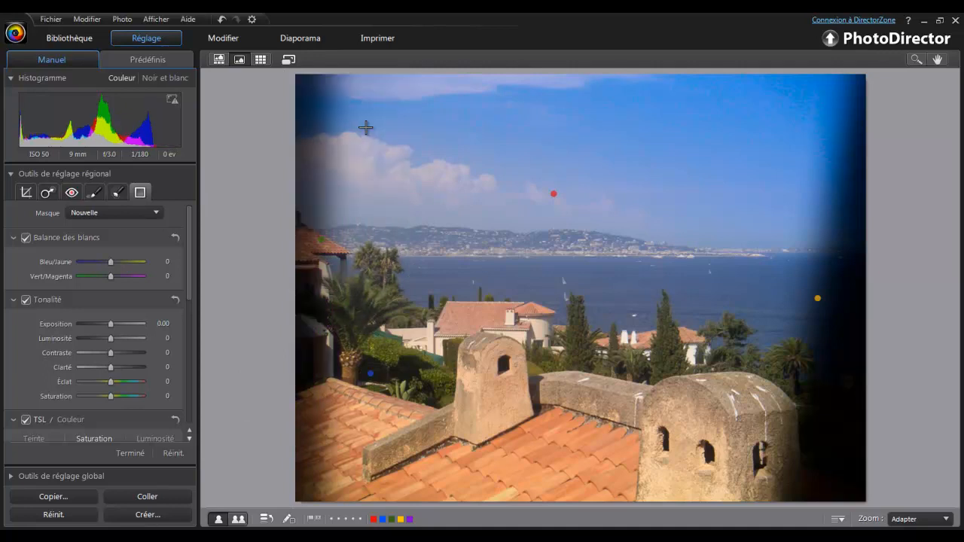
Delete the green mask on the photo's left edge and the yellow mask on its right edge.
{"action": "left_click", "coordinate": [371, 377]}
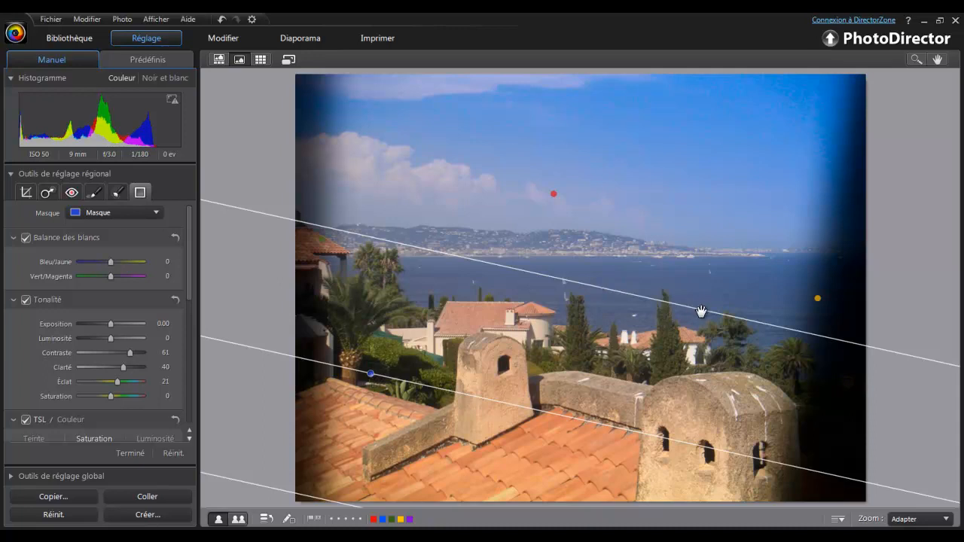
{"action": "left_click", "coordinate": [324, 241]}
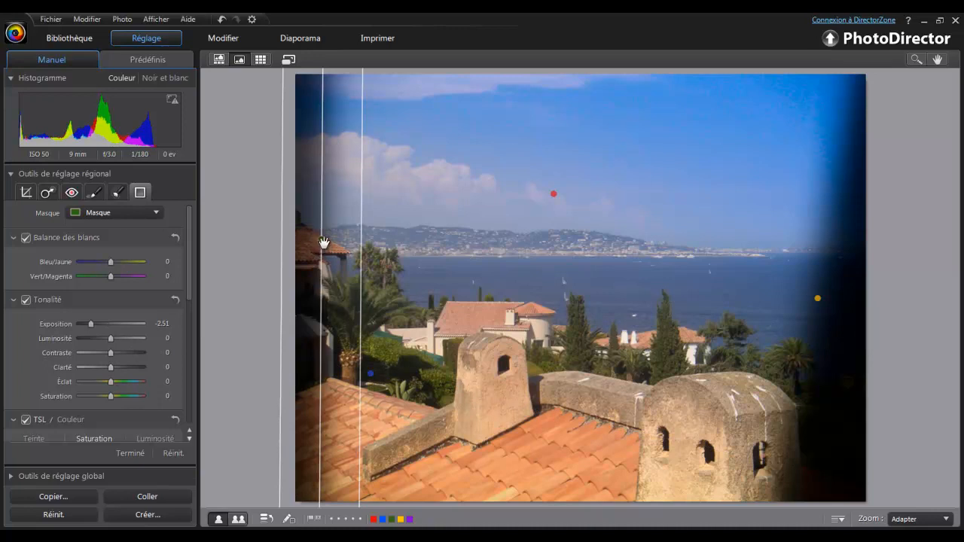
{"action": "key", "text": "Delete"}
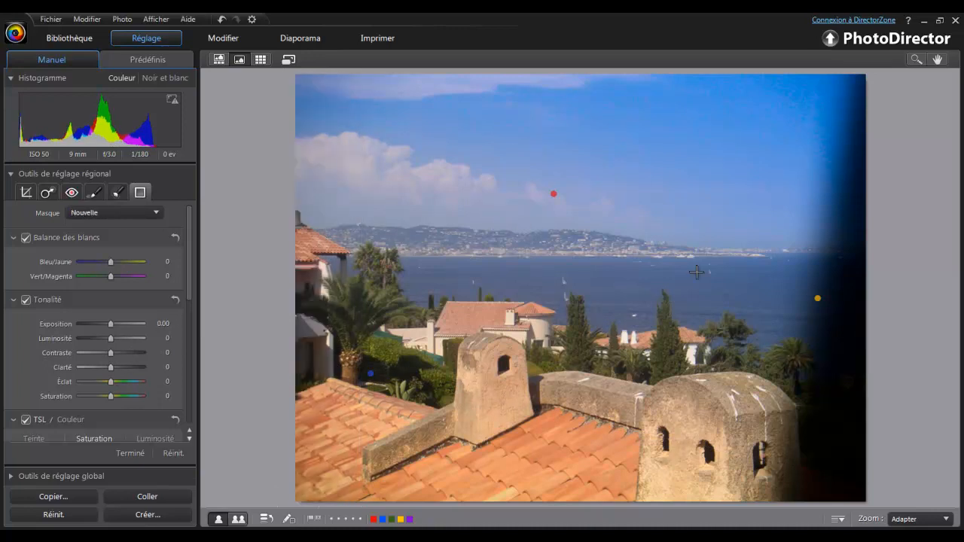
{"action": "left_click", "coordinate": [817, 299]}
{"action": "key", "text": "Delete"}
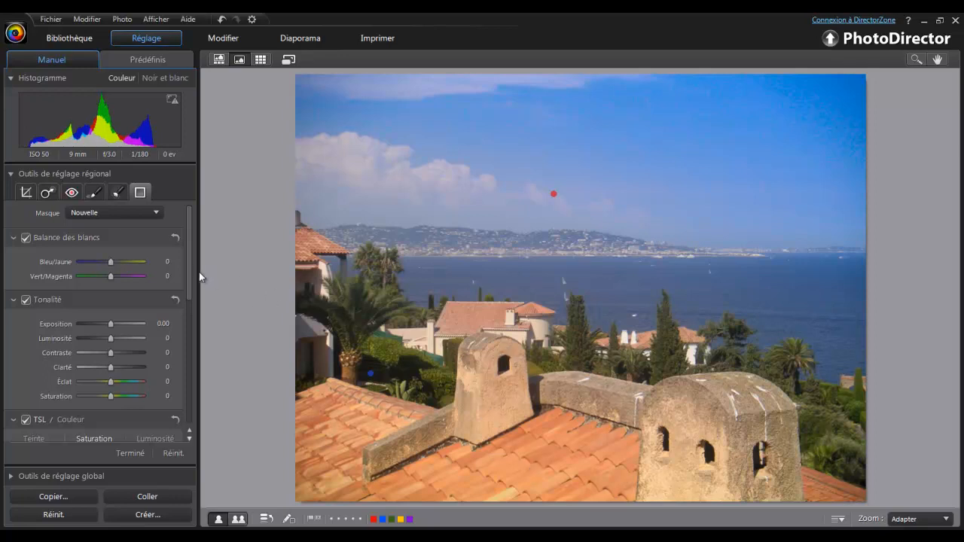
Compare the original and edited photo side by side, with the gradient mask markers hidden and shown.
{"action": "scroll", "coordinate": [190, 297], "scroll_direction": "down", "scroll_amount": 3}
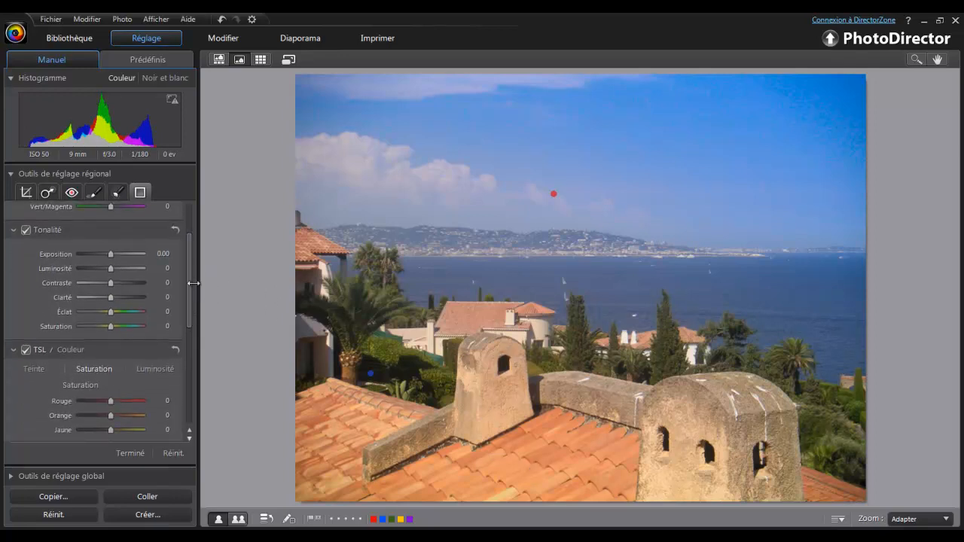
{"action": "left_click", "coordinate": [146, 194]}
{"action": "left_click", "coordinate": [146, 194]}
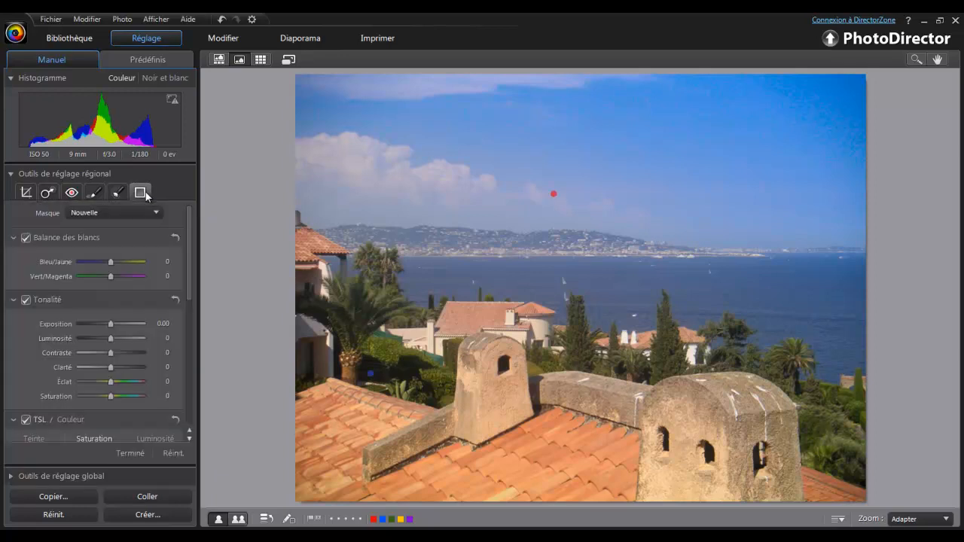
{"action": "left_click", "coordinate": [240, 520]}
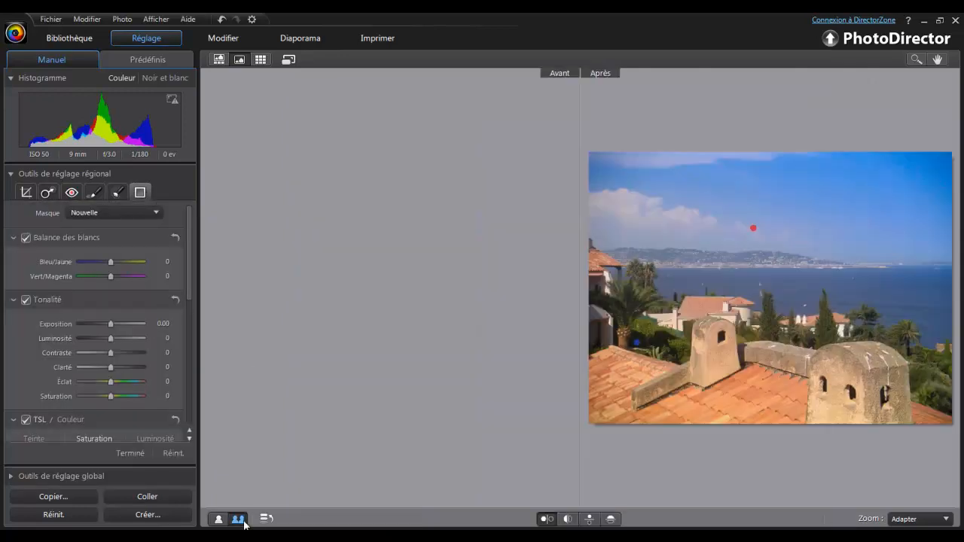
{"action": "left_click", "coordinate": [142, 193]}
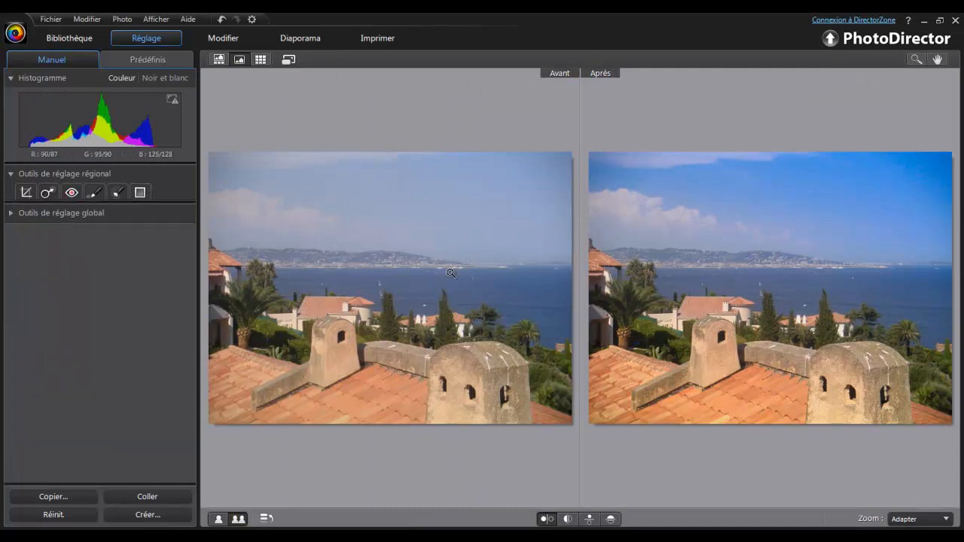
{"action": "left_click", "coordinate": [149, 194]}
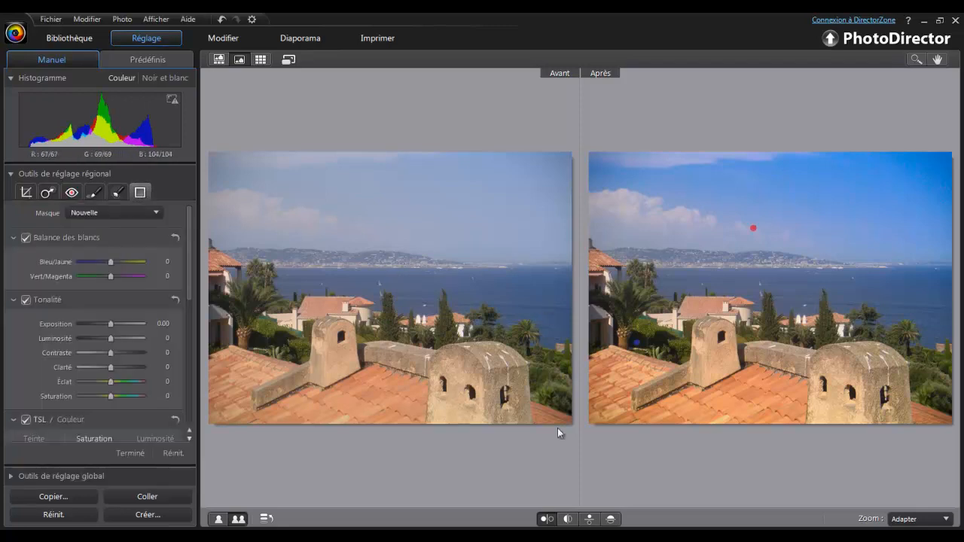